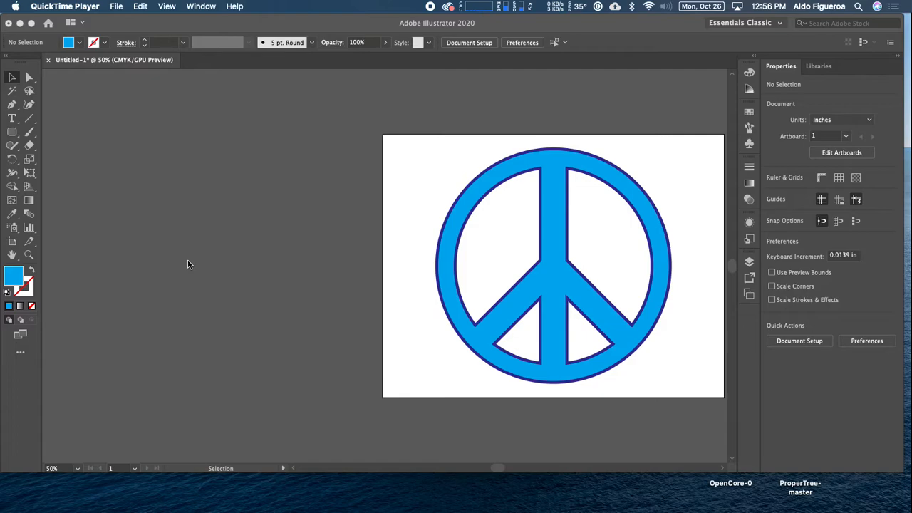
Examine the finished peace symbol on the artboard and its entry in the layer list
left_click(406, 263)
left_click_drag(399, 273, 203, 264)
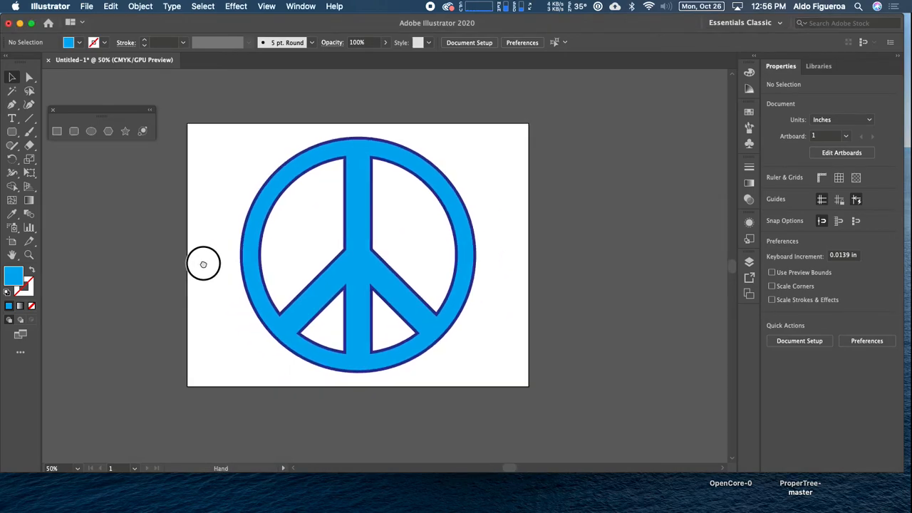
key("super+0")
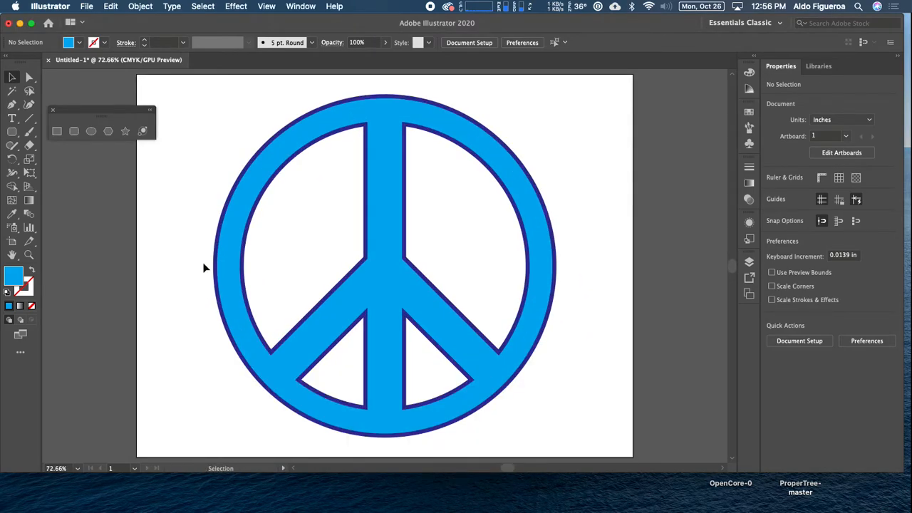
key("super+minus")
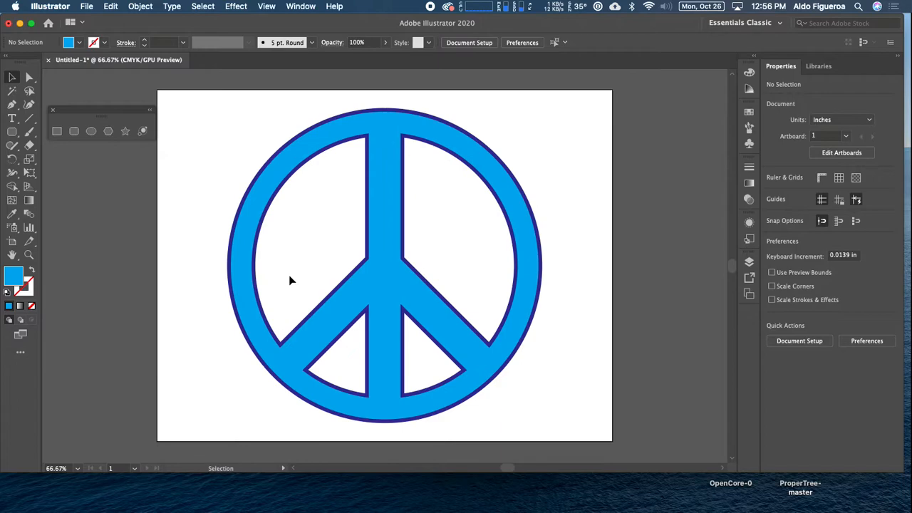
key("space")
left_click_drag(250, 287, 355, 287)
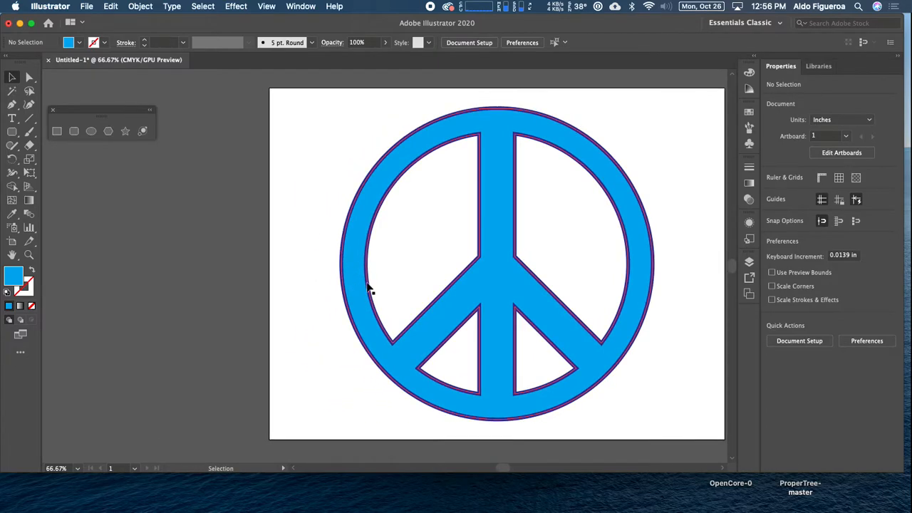
key("space")
left_click_drag(299, 267, 252, 259)
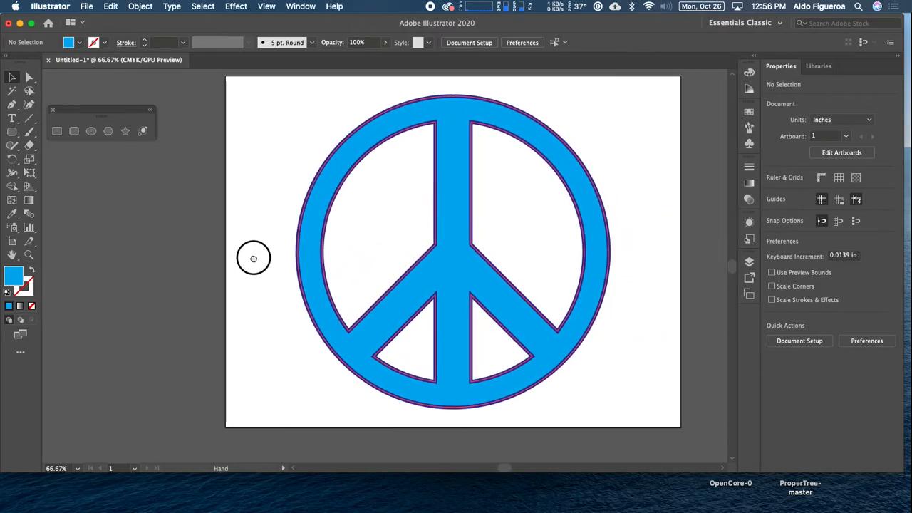
left_click(524, 123)
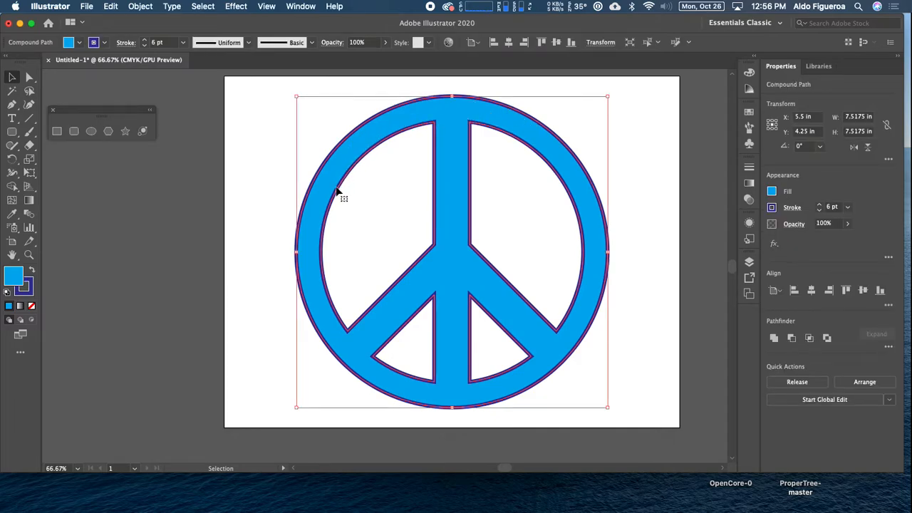
left_click(748, 264)
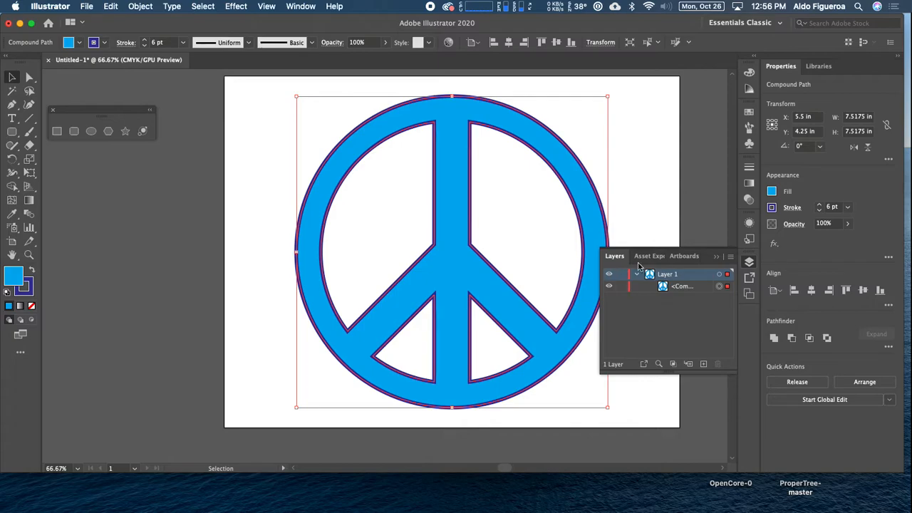
left_click(716, 256)
Add a new layer above the one holding the finished peace symbol
key("space")
left_click_drag(368, 233, 660, 242)
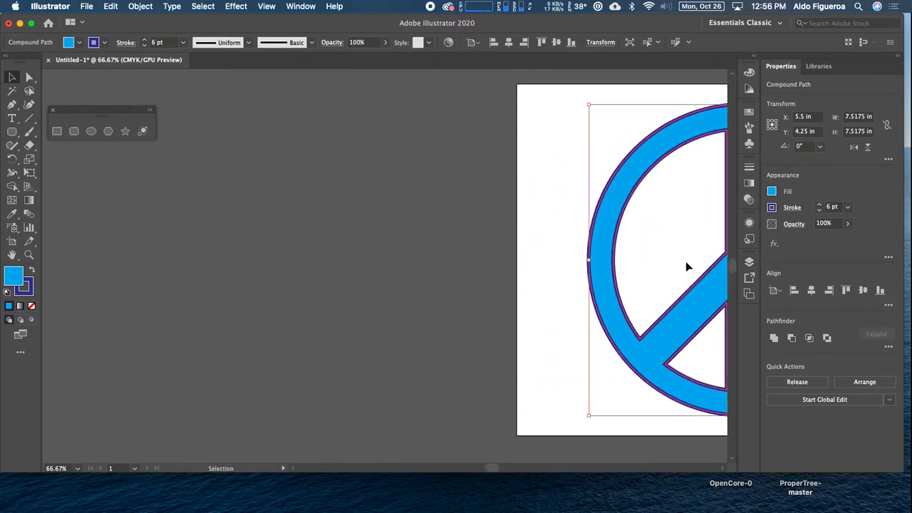
left_click(749, 262)
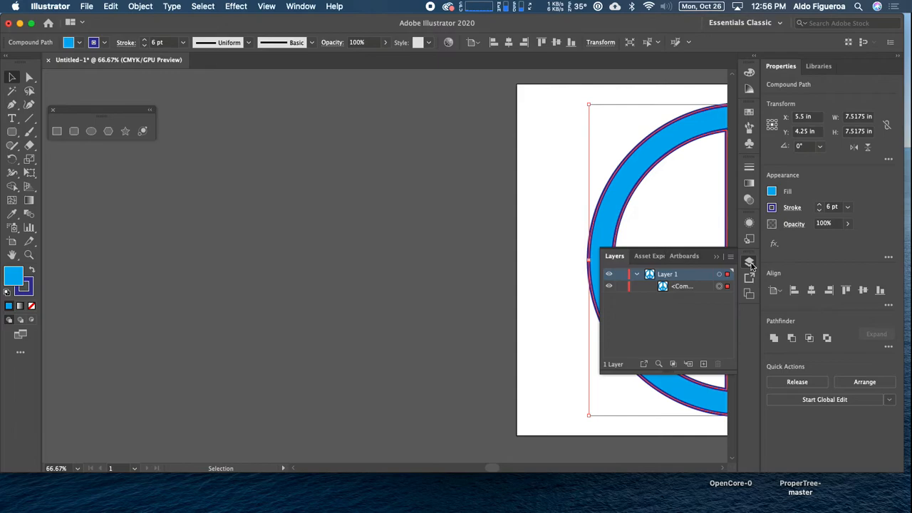
left_click(704, 365)
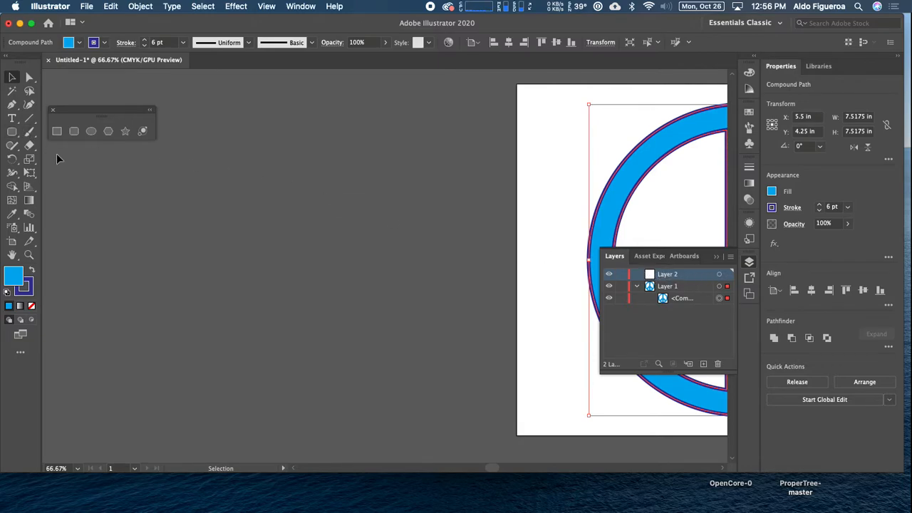
Draw a circle about 8 in in diameter on the empty canvas beside the artboard, with the default fill and stroke
left_click(92, 136)
left_click_drag(238, 218, 286, 223)
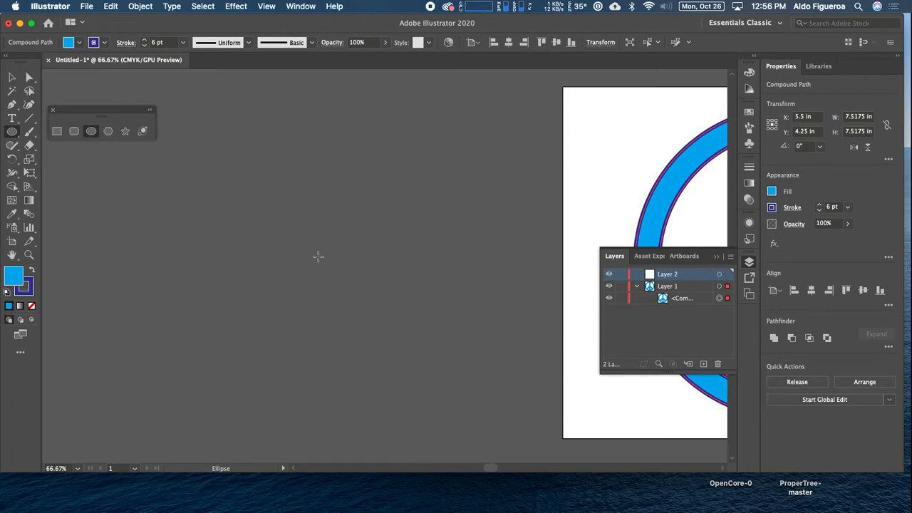
left_click_drag(307, 261, 347, 288)
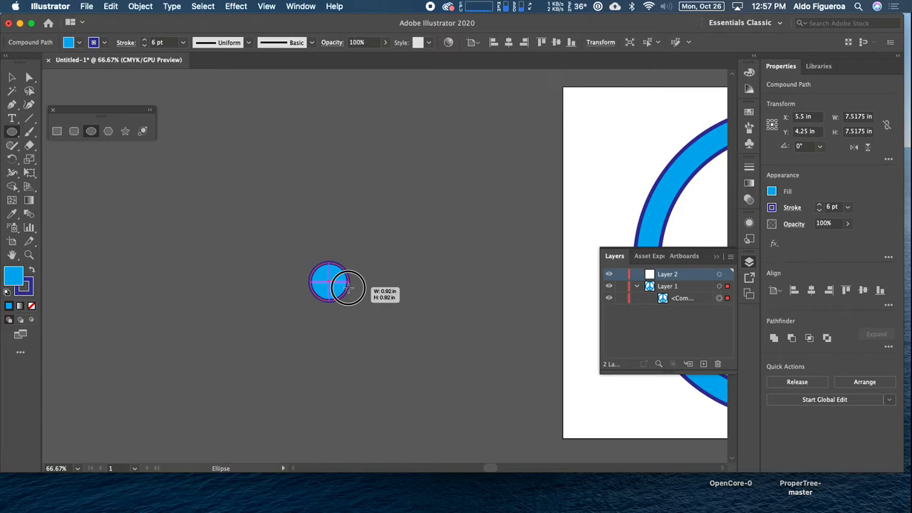
left_click_drag(348, 288, 476, 389)
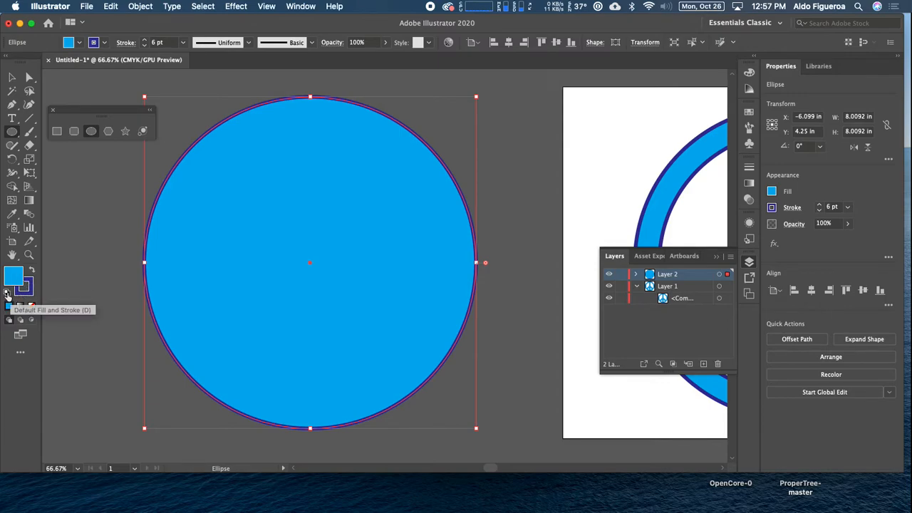
left_click(7, 297)
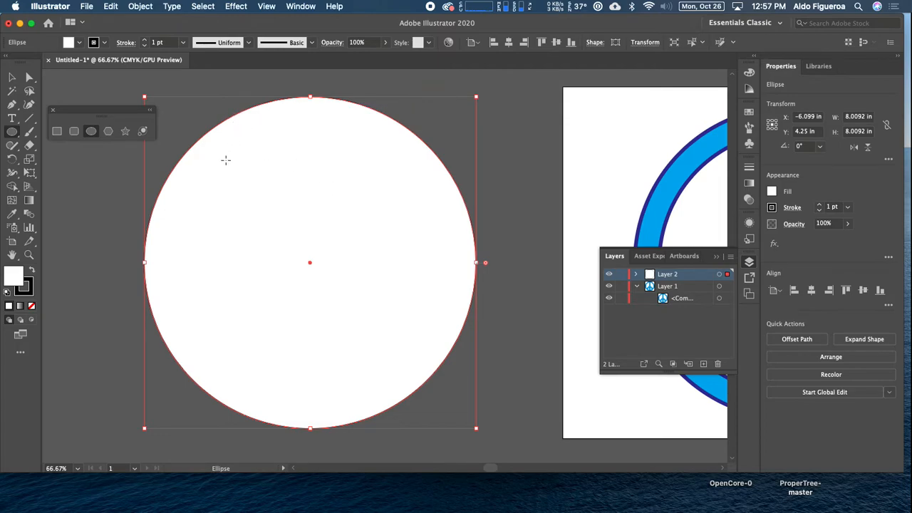
Paste a copy of the circle in front of it, scale it about its centre to about 7 in, and deselect it
left_click(111, 7)
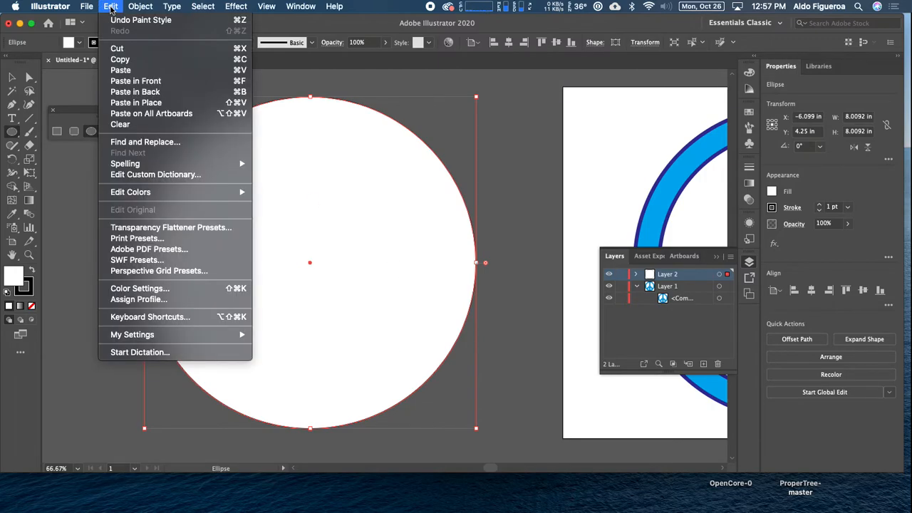
left_click(123, 60)
left_click(116, 7)
left_click(638, 283)
left_click(636, 273)
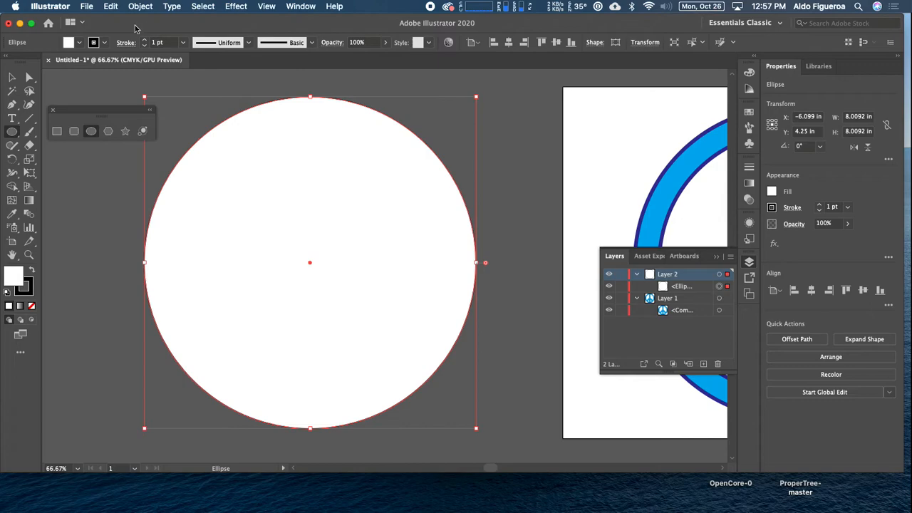
left_click(111, 7)
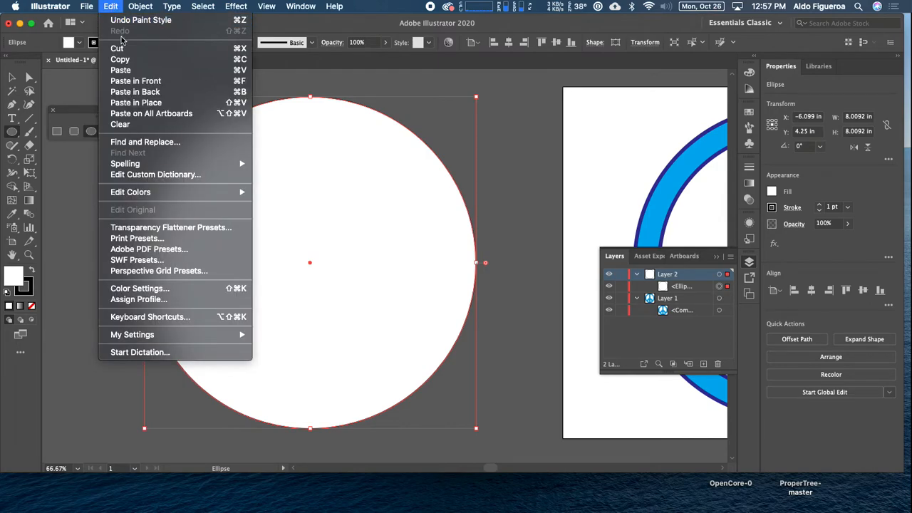
left_click(126, 83)
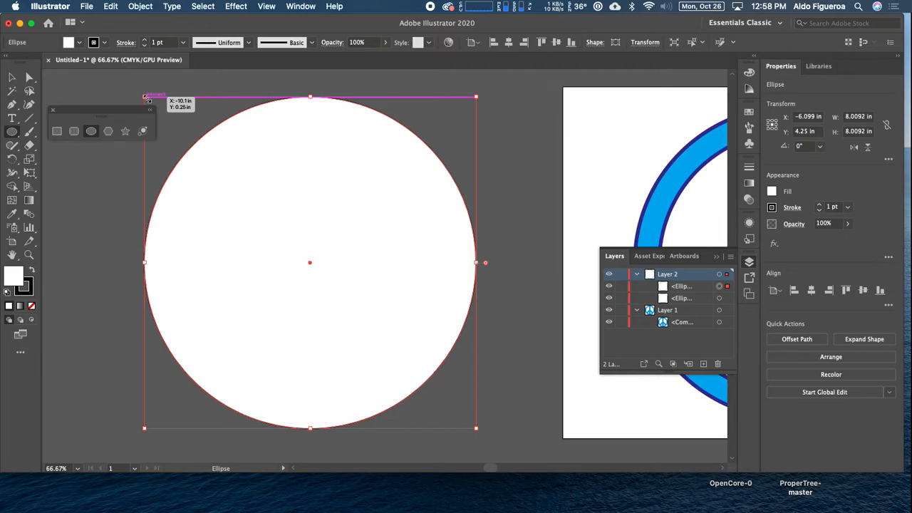
mouse_move(145, 97)
left_mouse_down()
mouse_move(170, 128)
mouse_move(151, 106)
mouse_move(165, 112)
left_mouse_up()
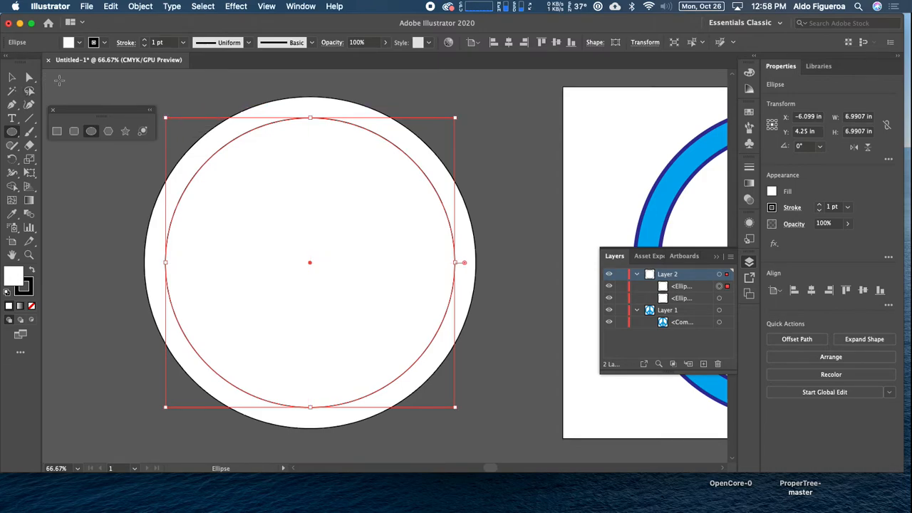
left_click(203, 7)
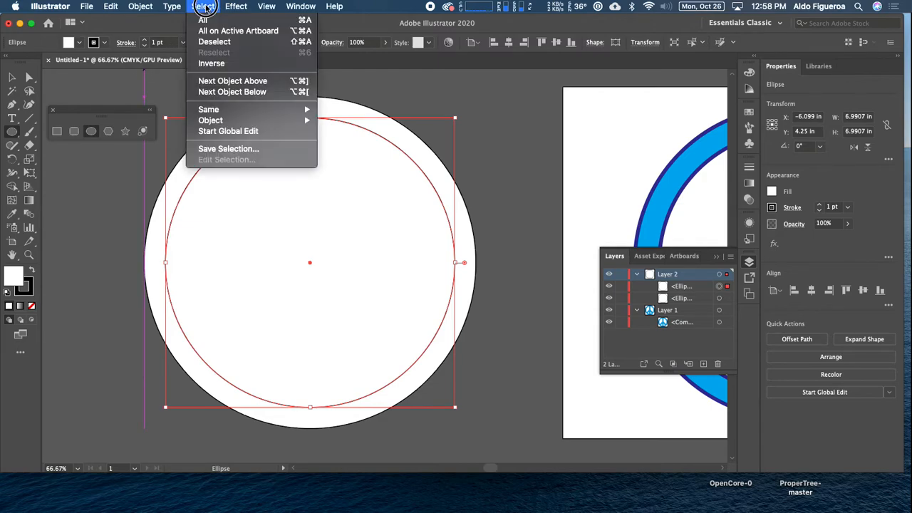
left_click(261, 42)
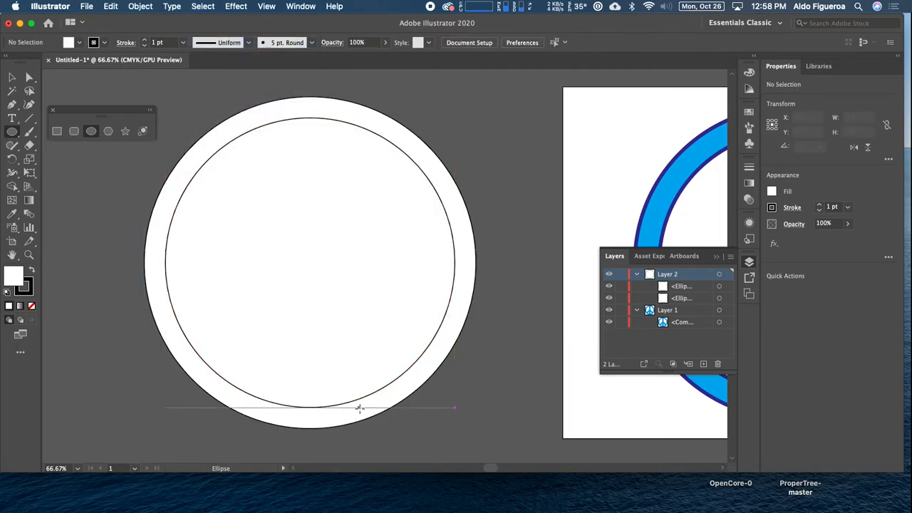
Draw a vertical rectangle from the circles' centre, about 0.83 in wide and 8.98 in high, extending past the outer circle
left_click(57, 134)
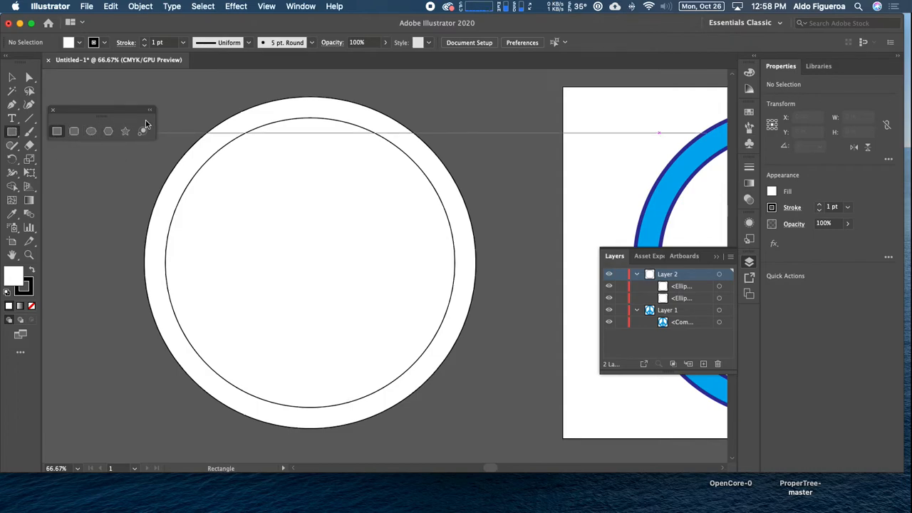
left_click(268, 7)
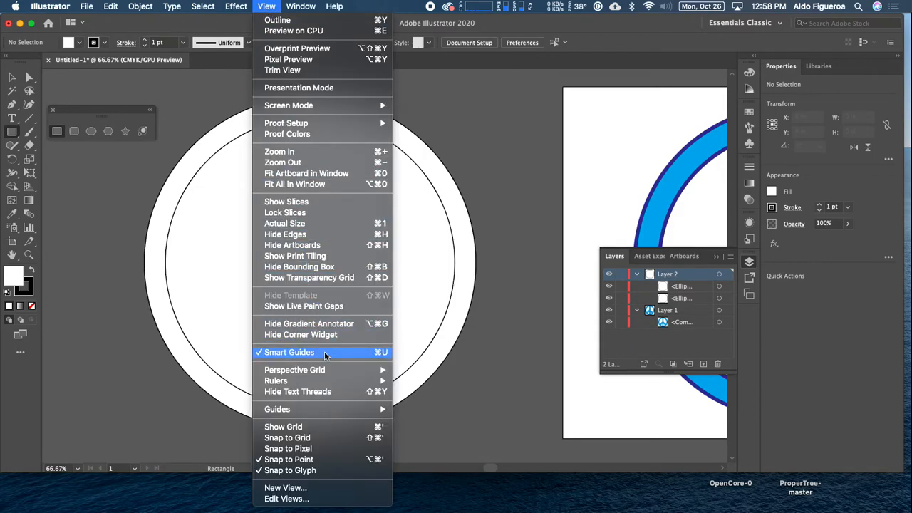
left_click(503, 131)
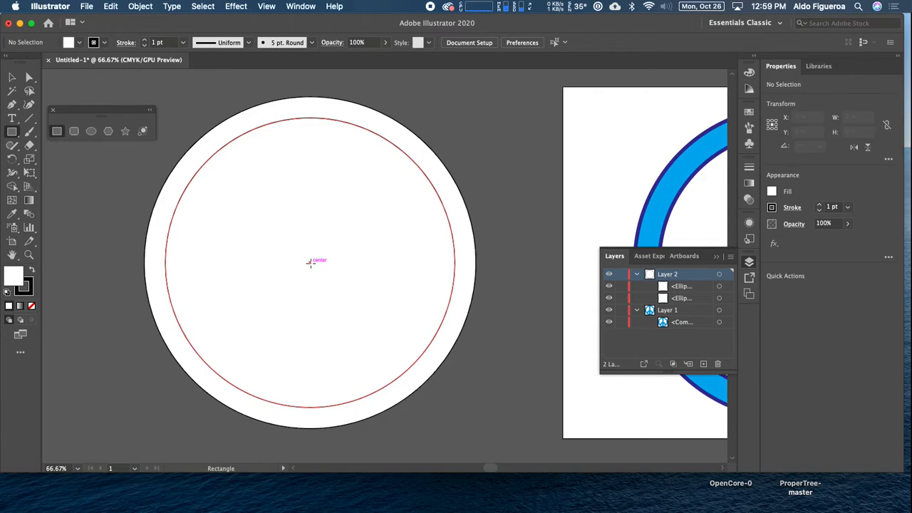
mouse_move(311, 262)
left_mouse_down()
mouse_move(330, 326)
mouse_move(330, 432)
mouse_move(320, 460)
mouse_move(326, 448)
left_mouse_up()
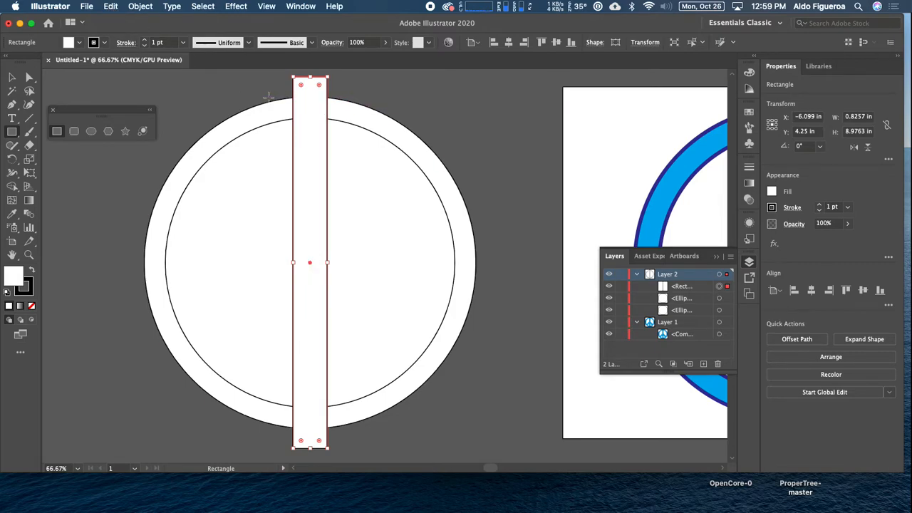
Paste a copy of the vertical bar in front of it and rotate the copy 45° clockwise
left_click(14, 79)
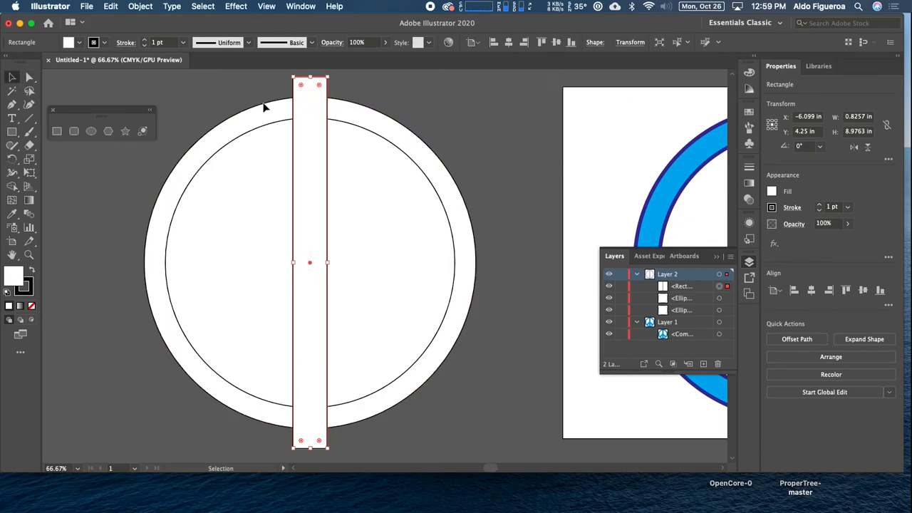
left_click(382, 93)
left_click(308, 122)
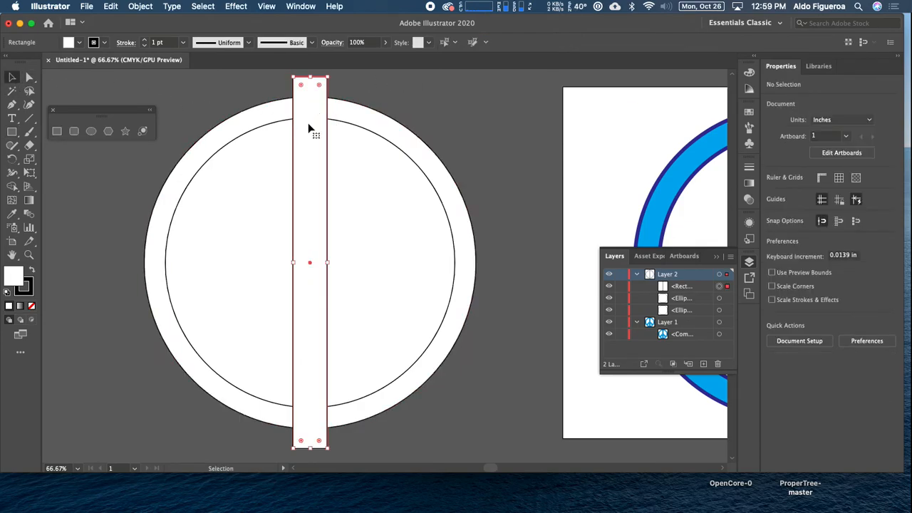
left_click(111, 6)
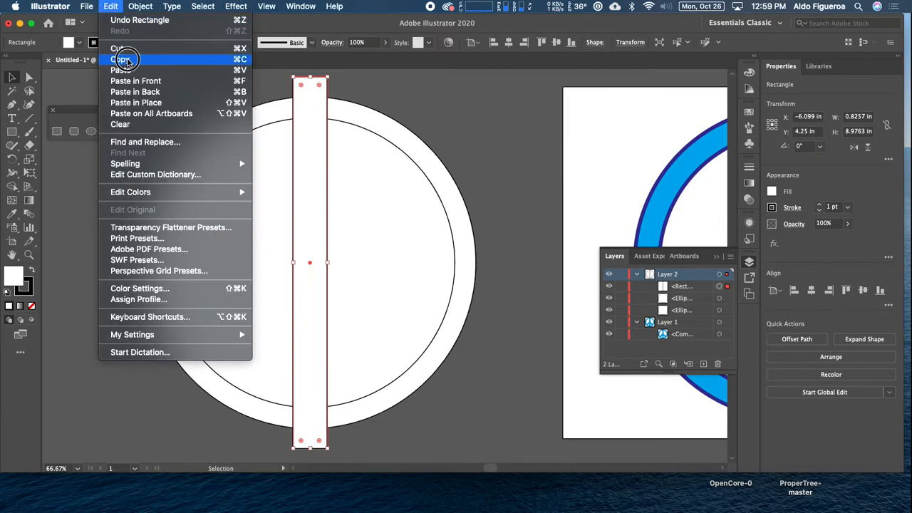
left_click(125, 60)
left_click(114, 6)
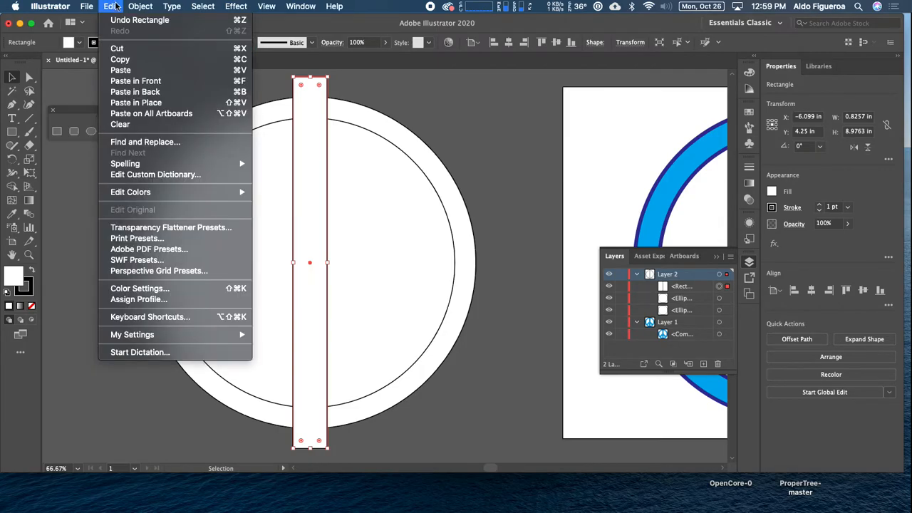
left_click(128, 83)
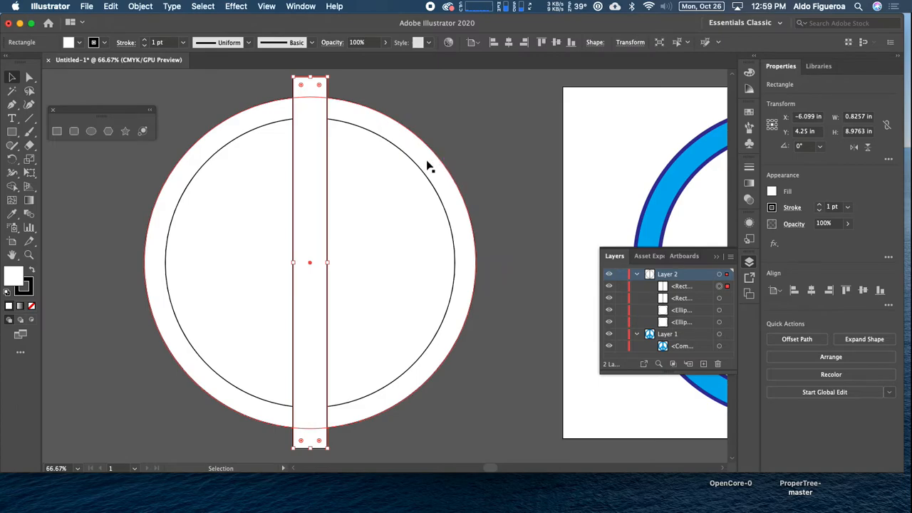
left_click_drag(428, 139, 433, 147)
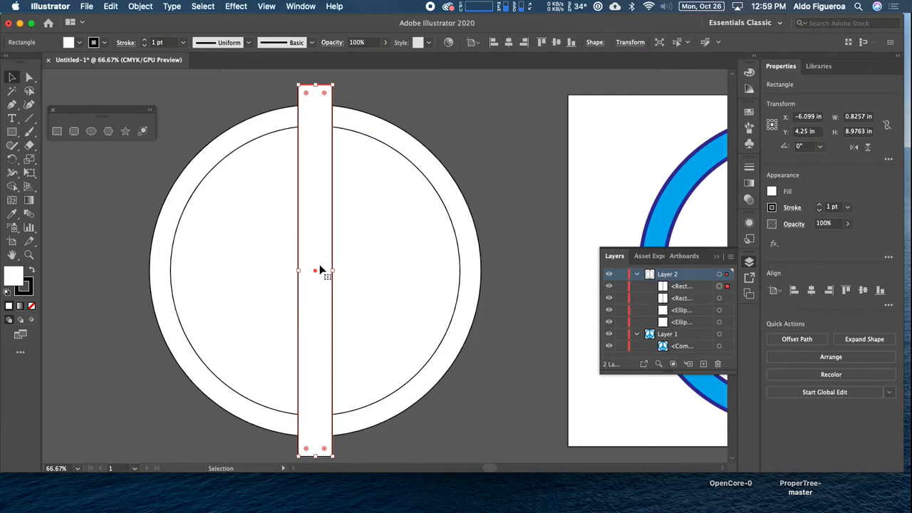
left_click_drag(335, 82, 435, 136)
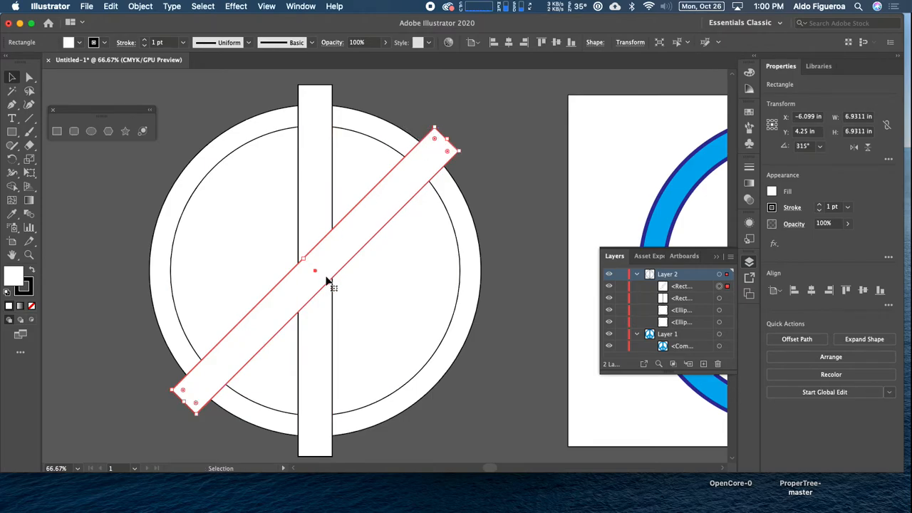
Paste another copy of the vertical bar in front and rotate it 45° counterclockwise, crossing the first diagonal bar
left_click(308, 132)
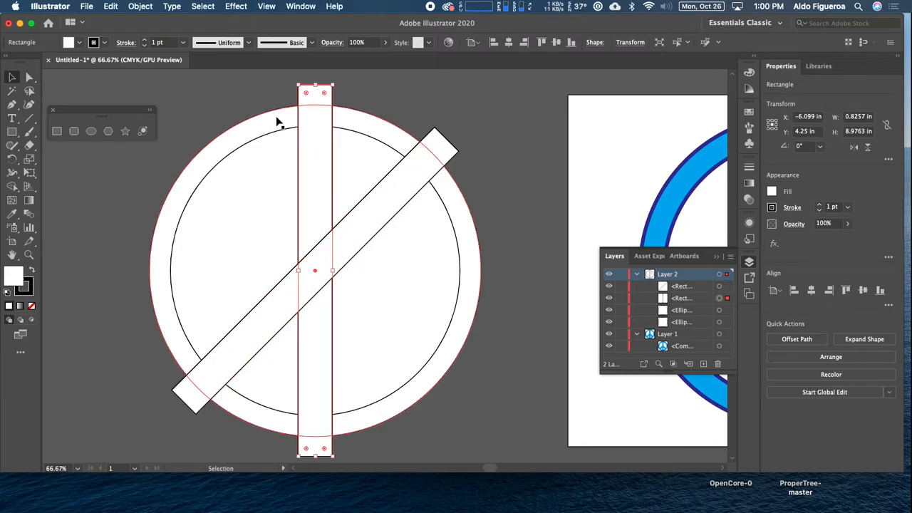
left_click(111, 6)
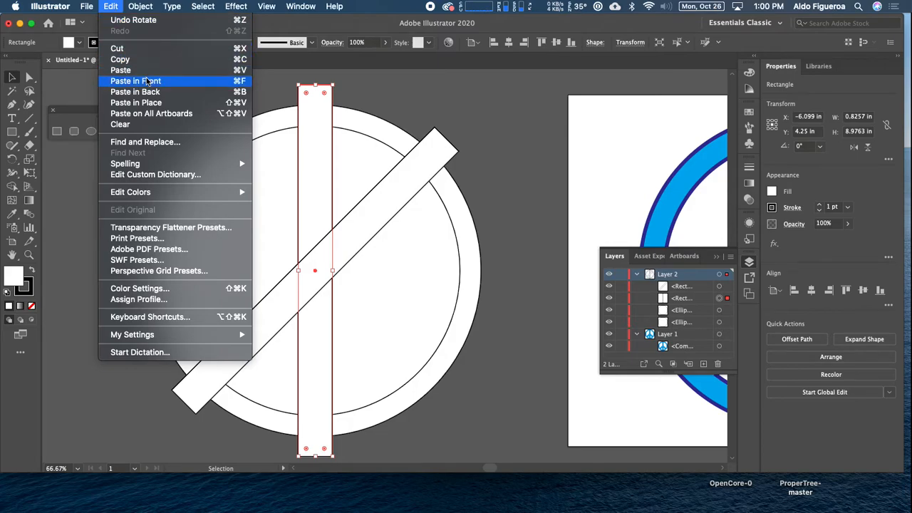
left_click(180, 82)
left_click_drag(293, 81, 204, 118)
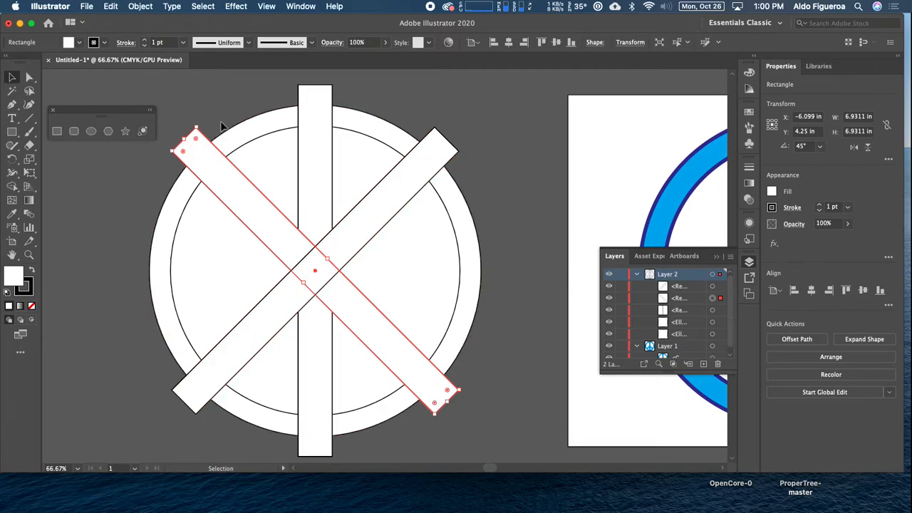
Select both circles and all three bars and split off the six bar ends outside the outer circle with Shape Builder
left_click_drag(218, 93, 416, 426)
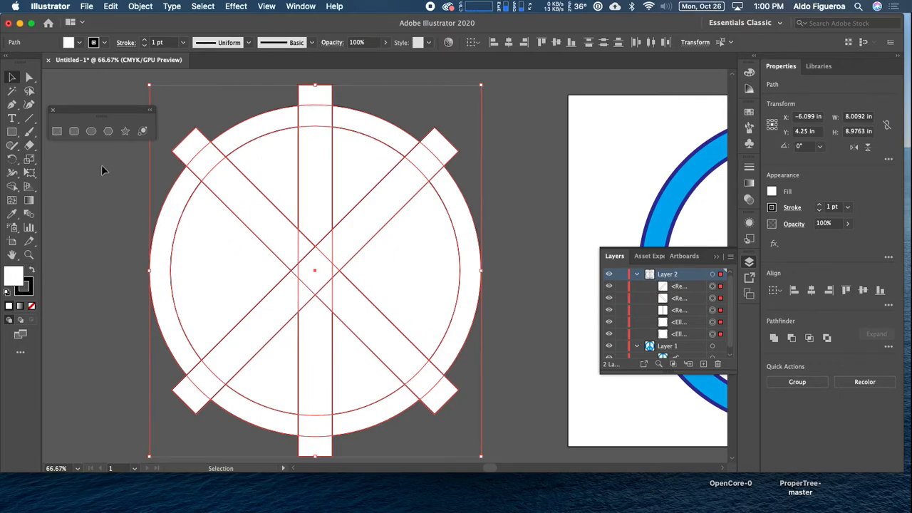
left_click(12, 188)
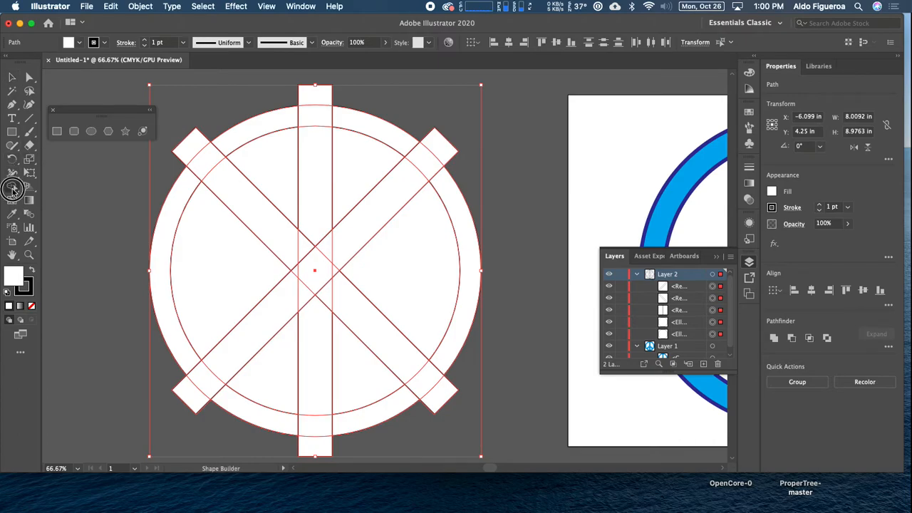
key("super+minus")
left_click_drag(262, 162, 190, 157)
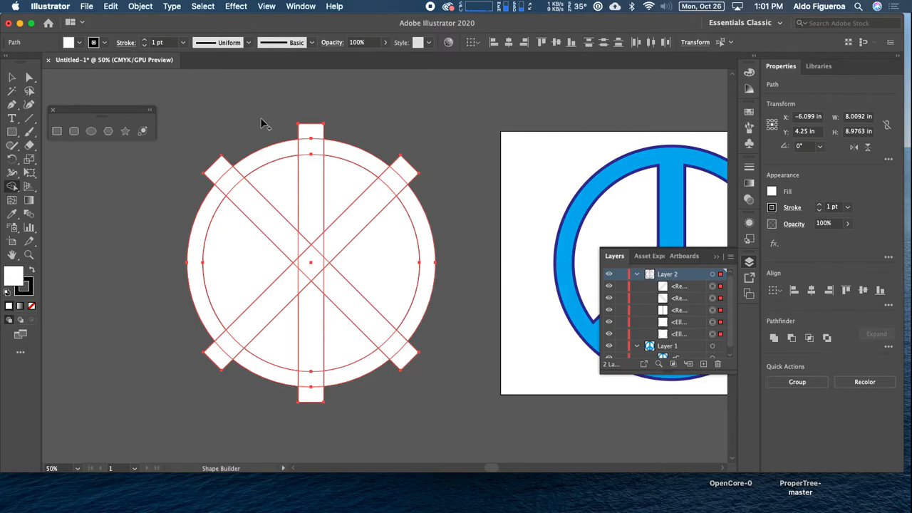
left_click(221, 171)
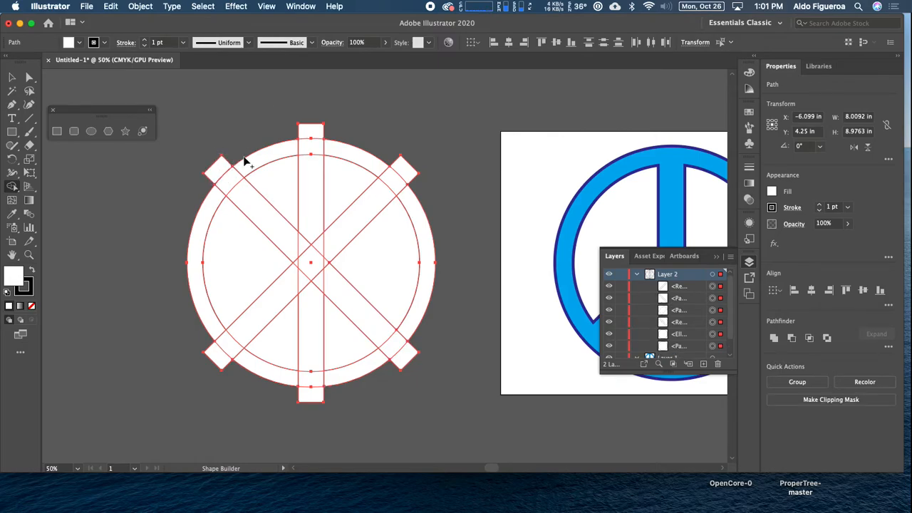
left_click(312, 137)
left_click(401, 166)
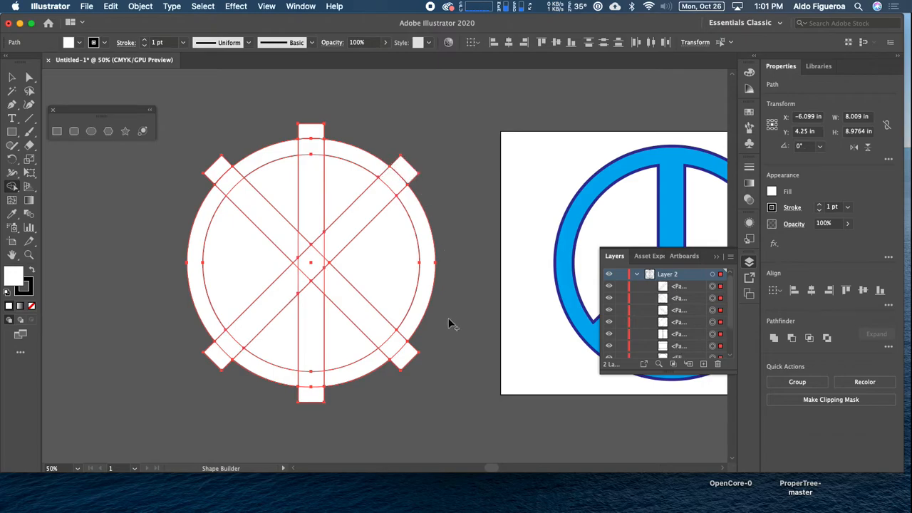
left_click(404, 352)
left_click(315, 397)
left_click(218, 358)
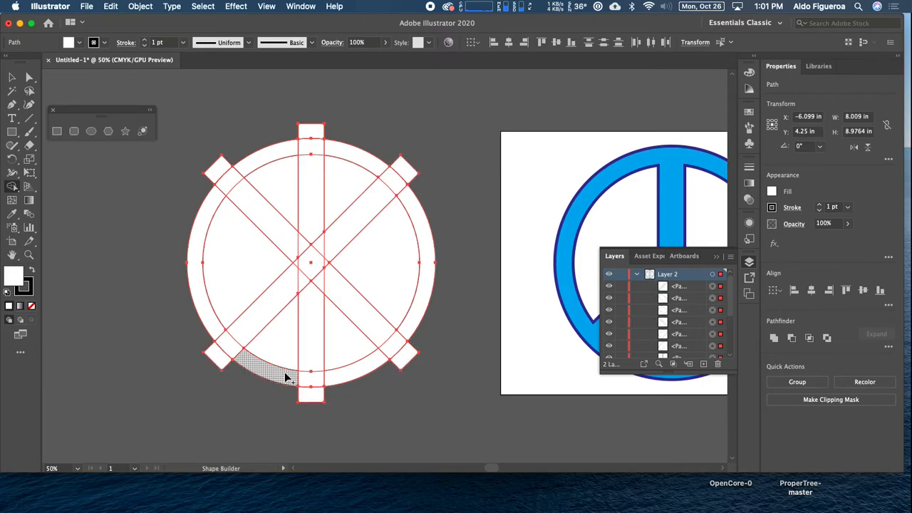
Merge the inner-circle pieces on each side of the vertical bar, above the lower diagonal arms, into one area per side
left_click(274, 214)
left_click_drag(274, 215, 247, 256)
mouse_move(337, 182)
left_mouse_down()
mouse_move(342, 214)
mouse_move(380, 284)
left_mouse_up()
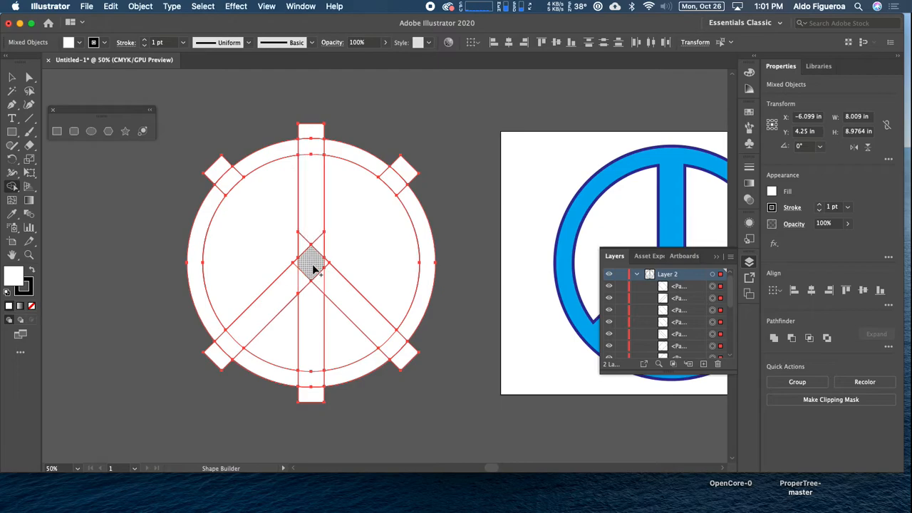
Merge the vertical bar, the centre pieces, the lower diagonal arms and the outer ring segments into one peace-symbol shape
mouse_move(314, 217)
left_mouse_down()
mouse_move(320, 247)
mouse_move(306, 248)
mouse_move(330, 277)
mouse_move(308, 296)
mouse_move(299, 264)
mouse_move(312, 271)
left_mouse_up()
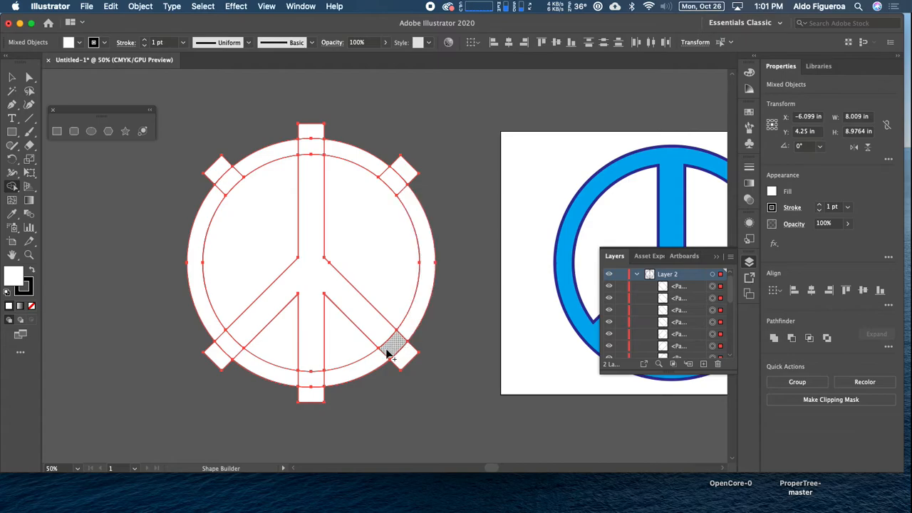
mouse_move(401, 341)
left_mouse_down()
mouse_move(303, 386)
mouse_move(235, 359)
mouse_move(219, 333)
mouse_move(209, 203)
mouse_move(214, 189)
mouse_move(288, 150)
mouse_move(332, 150)
mouse_move(385, 179)
left_mouse_up()
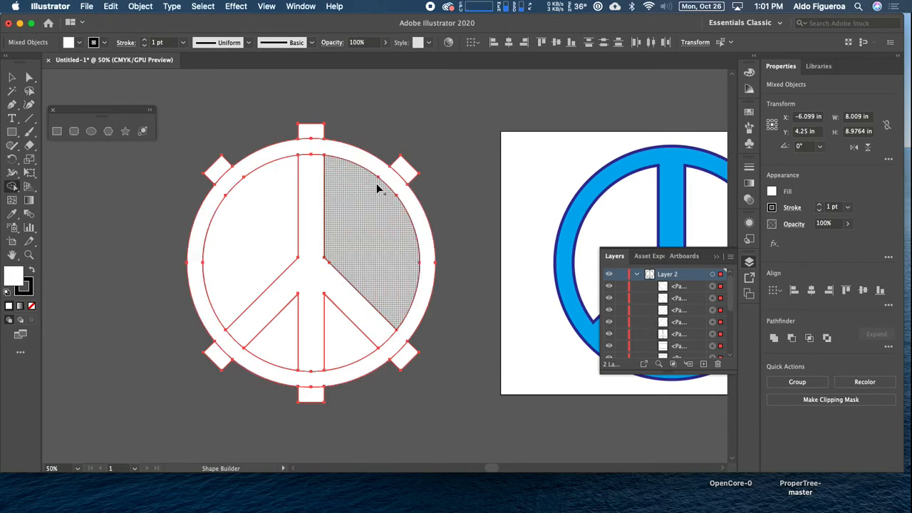
left_click_drag(311, 144, 311, 169)
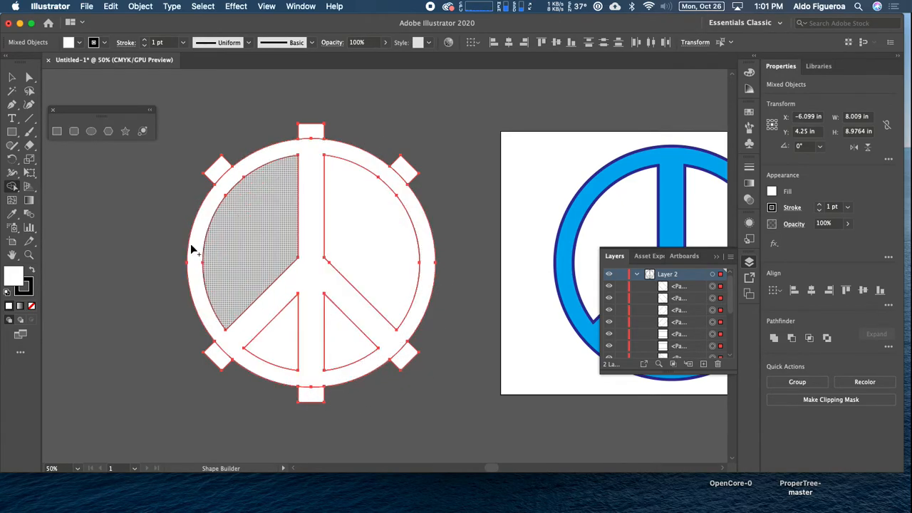
Deselect the artwork and delete the six leftover bar ends sticking out around the outer ring
left_click(13, 79)
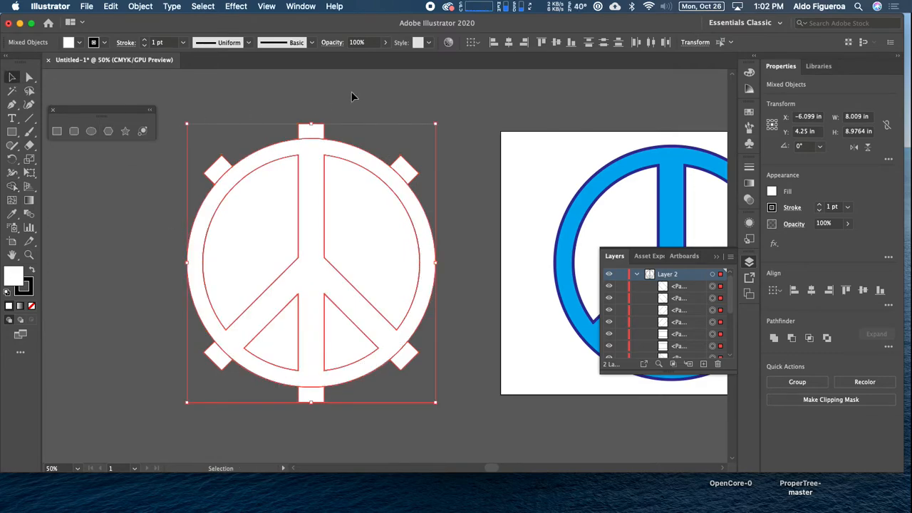
left_click(287, 97)
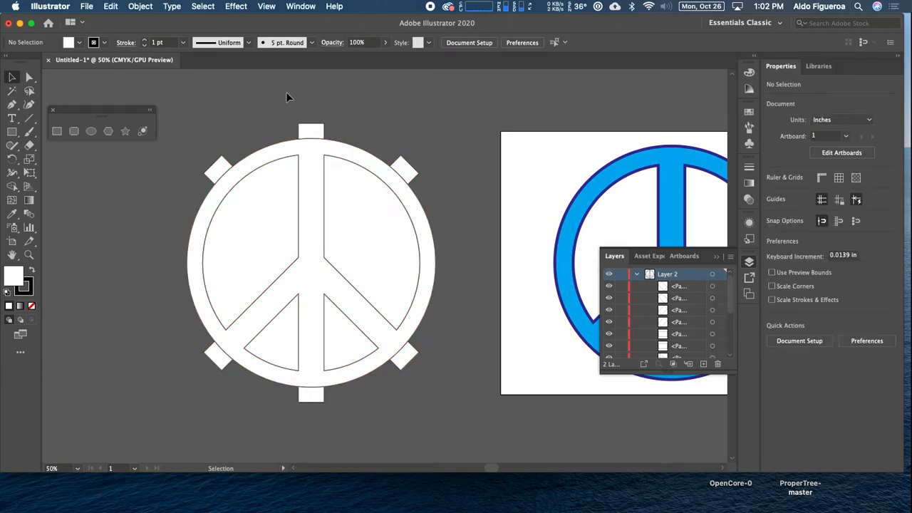
left_click(319, 135)
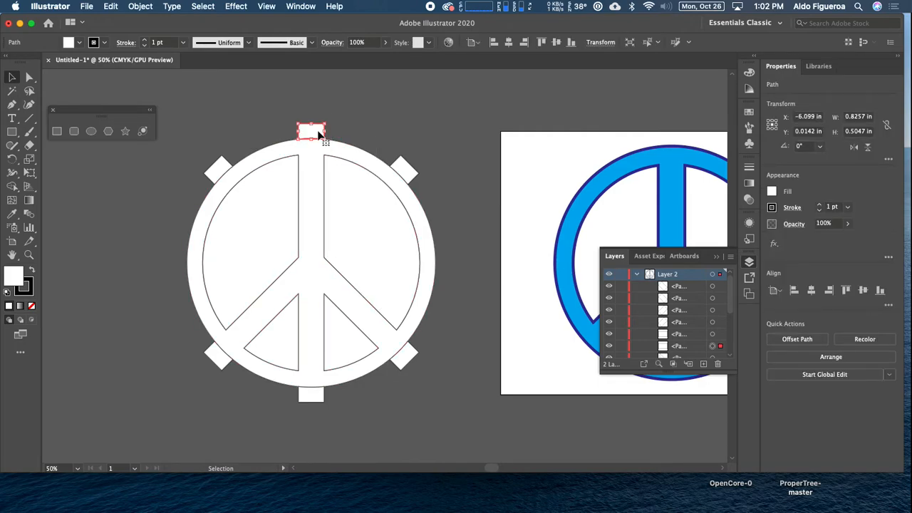
key("Delete")
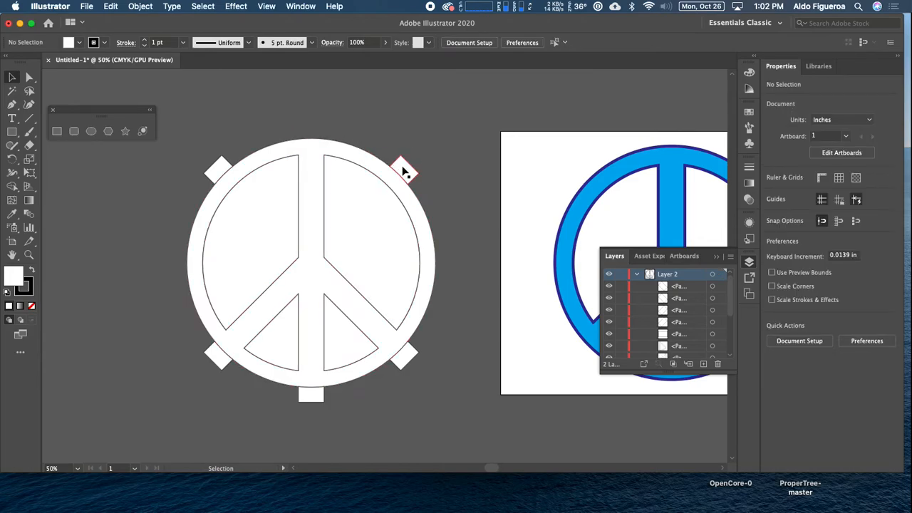
left_click(412, 366)
key("Delete")
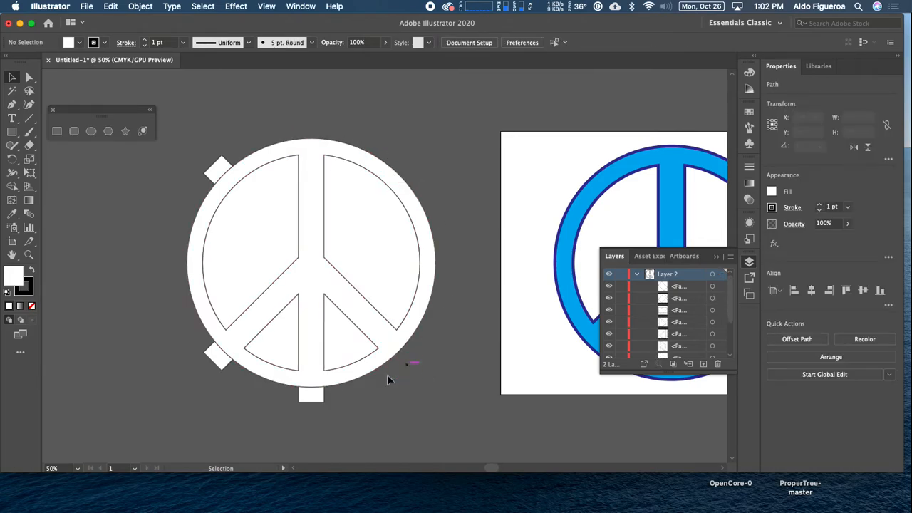
left_click(322, 397)
key("Delete")
key("Delete")
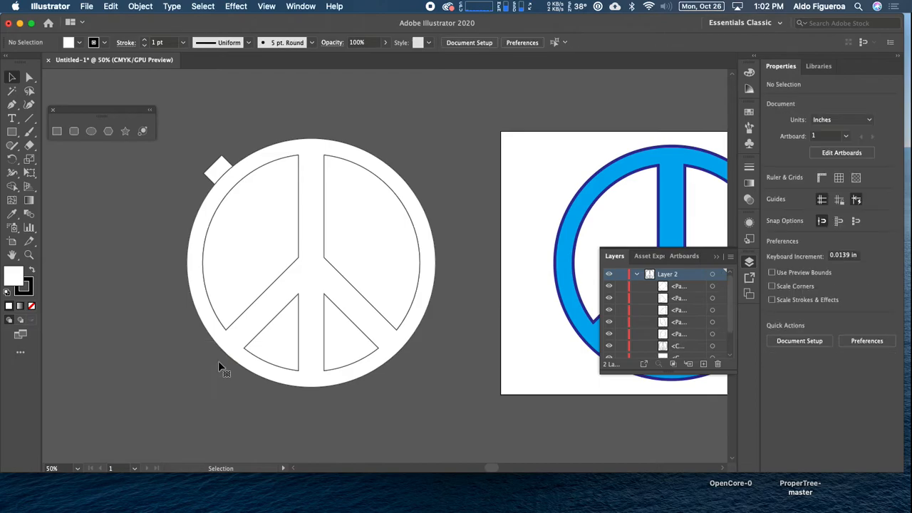
left_click(219, 169)
Delete the four white areas inside the ring: the two large upper ones and the two small lower wedges
key("Delete")
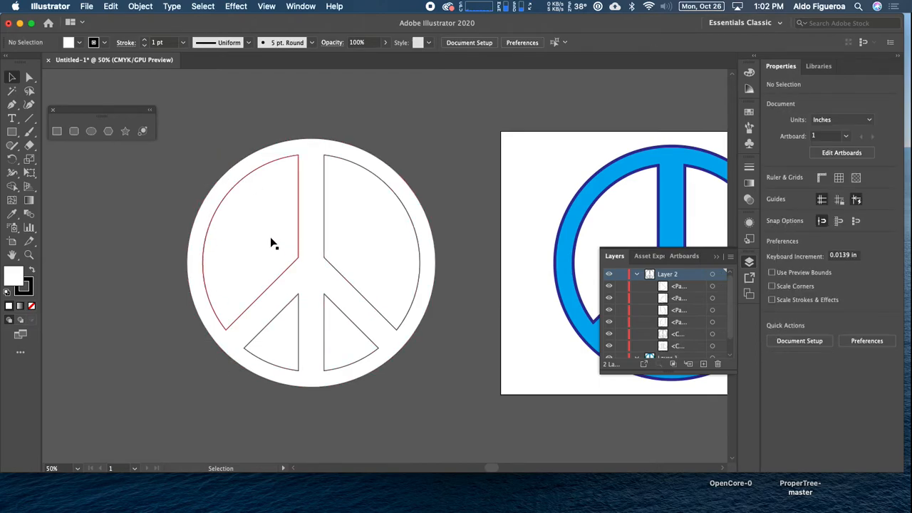
left_click(368, 242)
key("Delete")
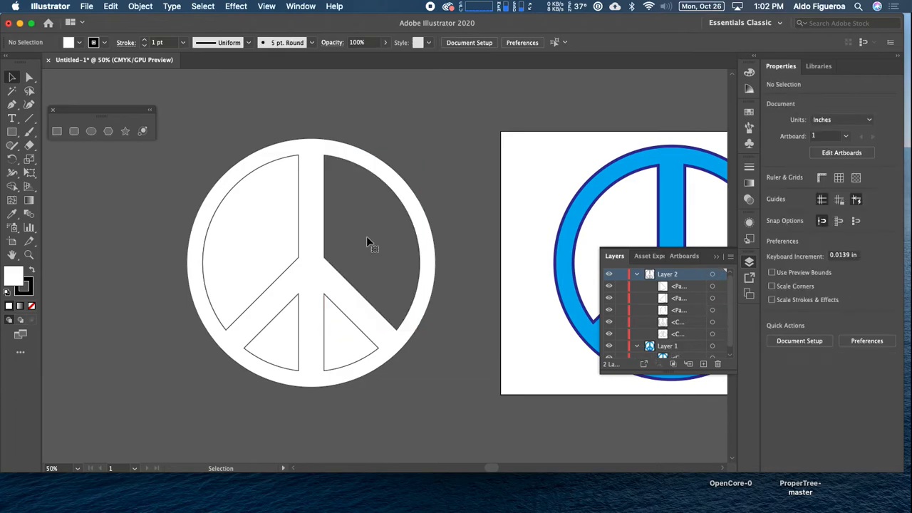
left_click(272, 249)
key("Delete")
left_click(285, 348)
key("Delete")
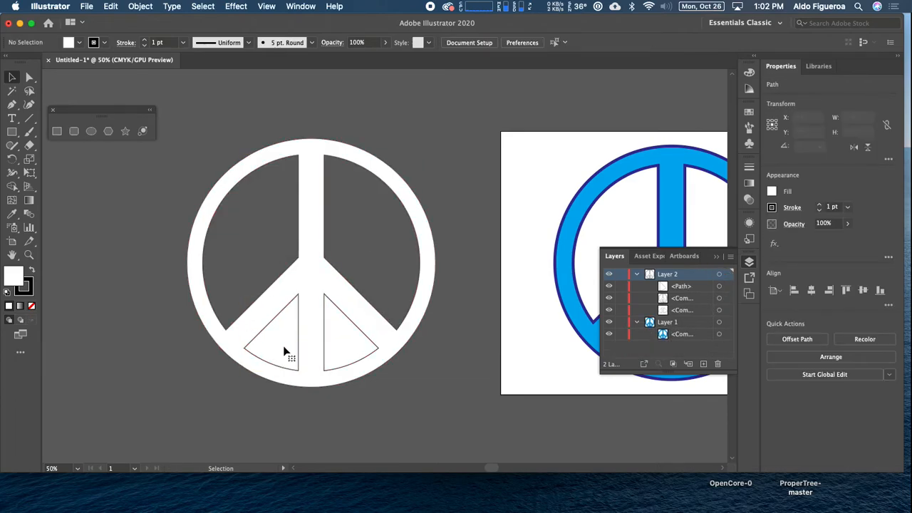
left_click(340, 351)
left_click(280, 346, "shift")
key("Delete")
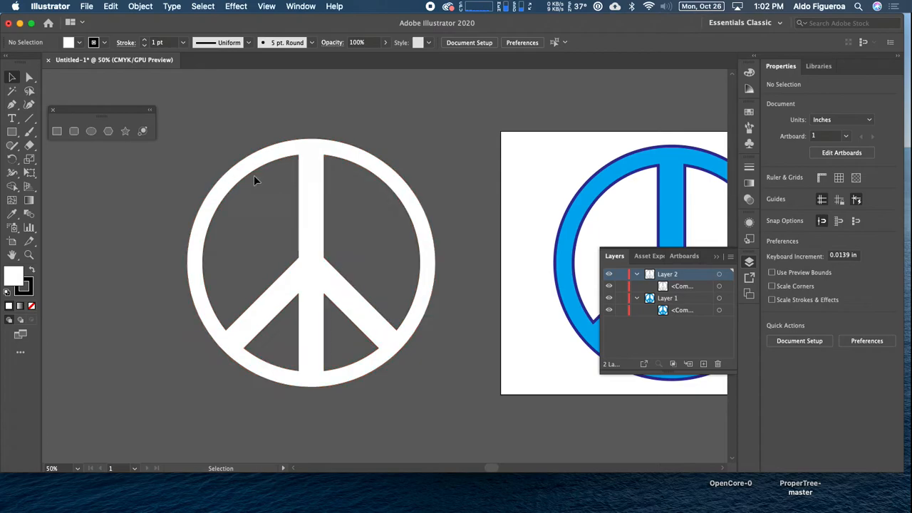
Give the white peace symbol a yellow fill and a magenta stroke
left_click(309, 258)
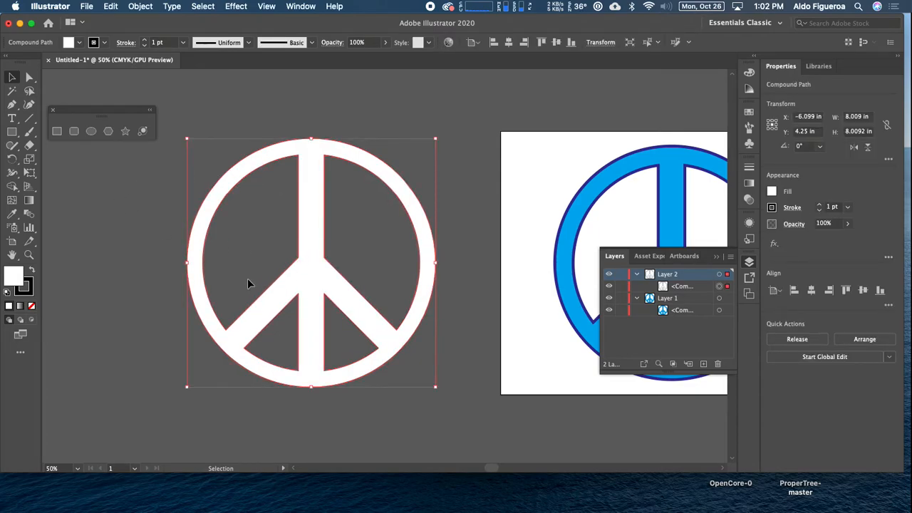
left_click(751, 113)
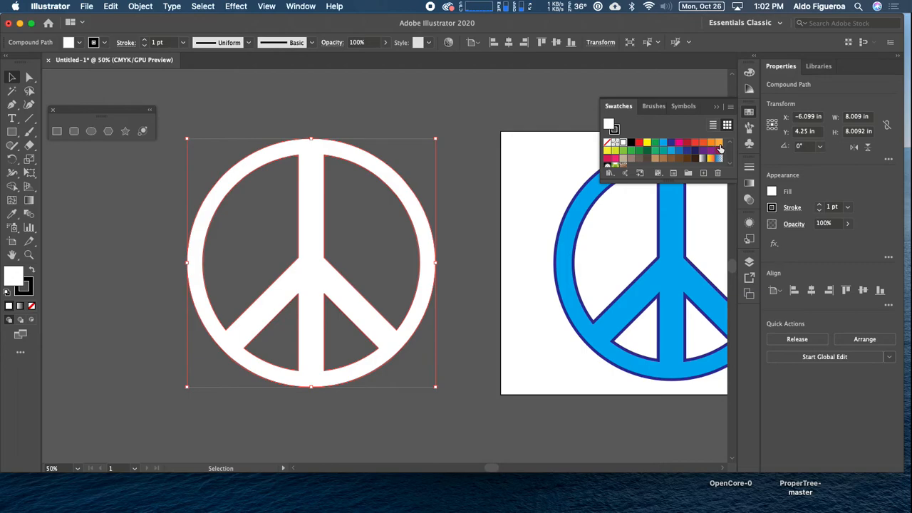
left_click(647, 144)
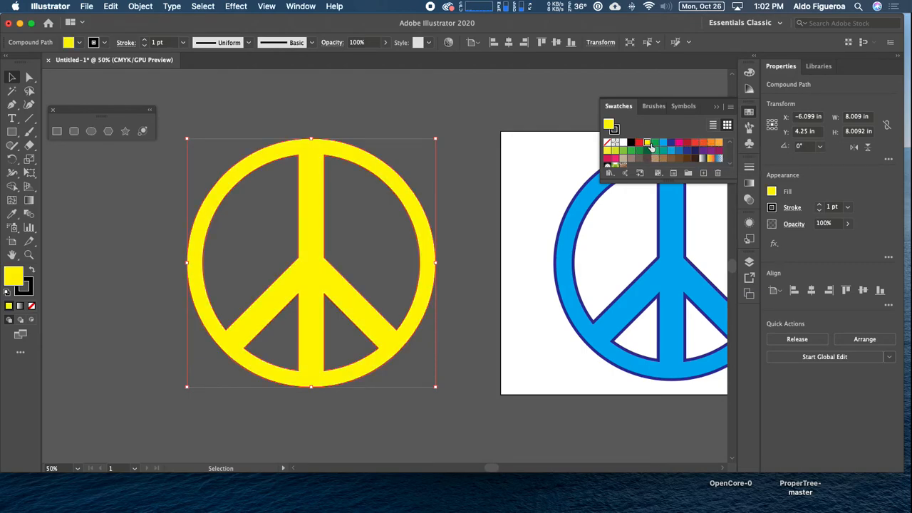
left_click(614, 129)
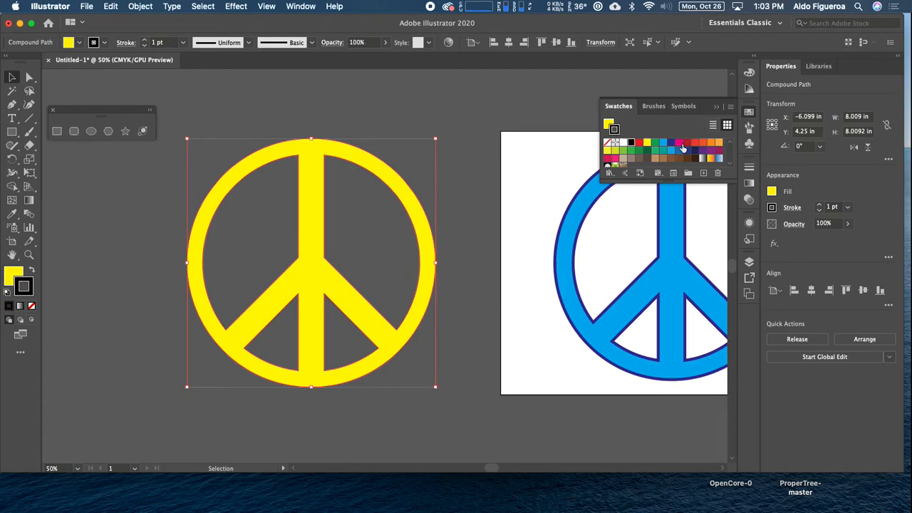
left_click(680, 146)
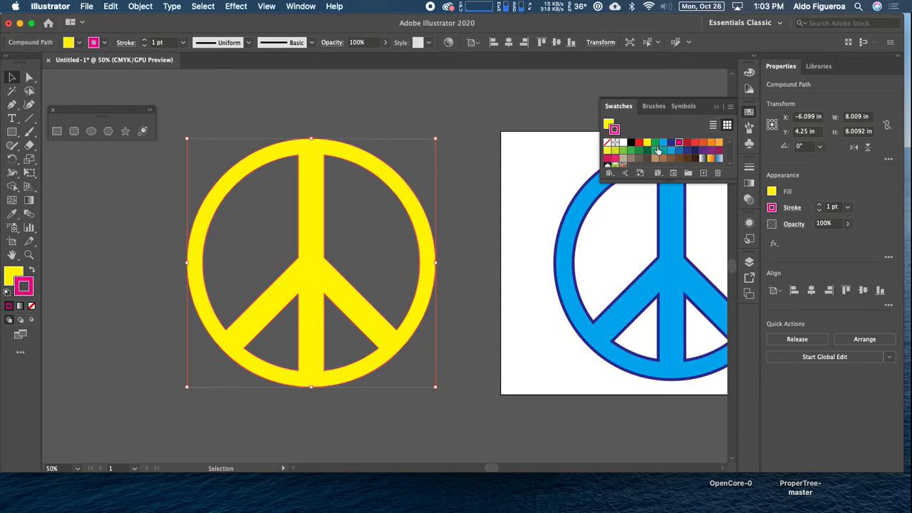
Increase the peace symbol's stroke weight to 8 pt and deselect it
left_click(145, 41)
left_click(145, 41)
left_click(145, 40)
left_click(145, 40)
left_click(145, 40)
left_click(145, 40)
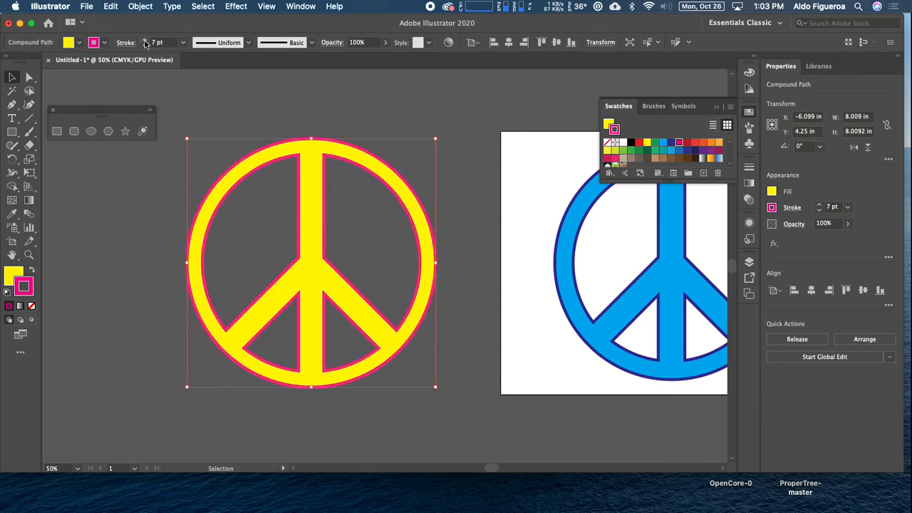
left_click(146, 41)
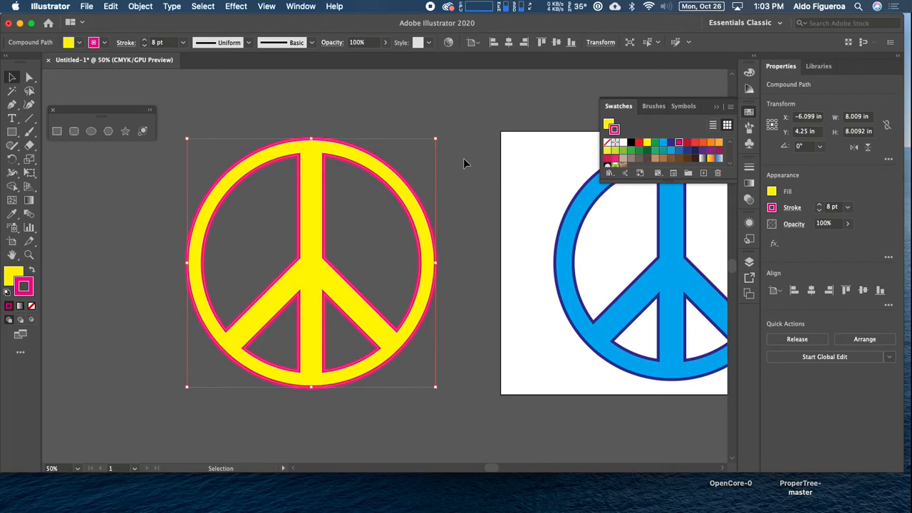
key("super+minus")
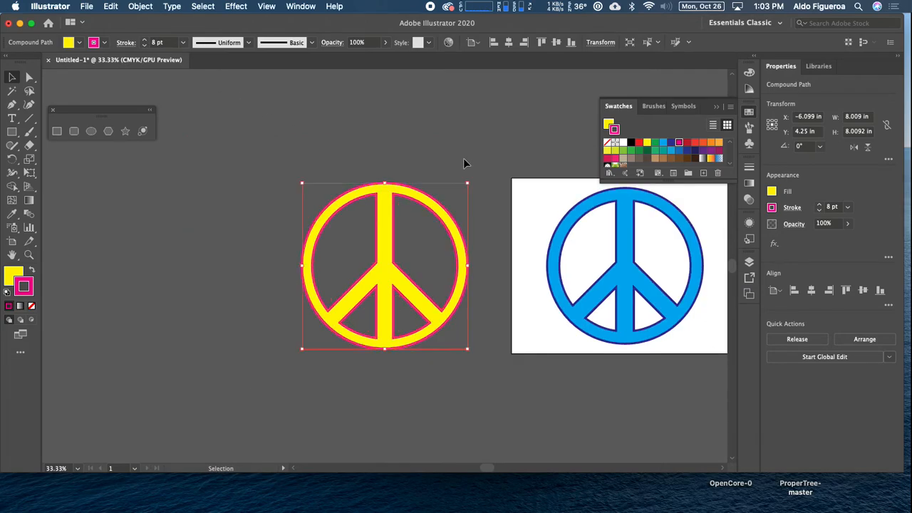
left_click_drag(464, 159, 361, 169)
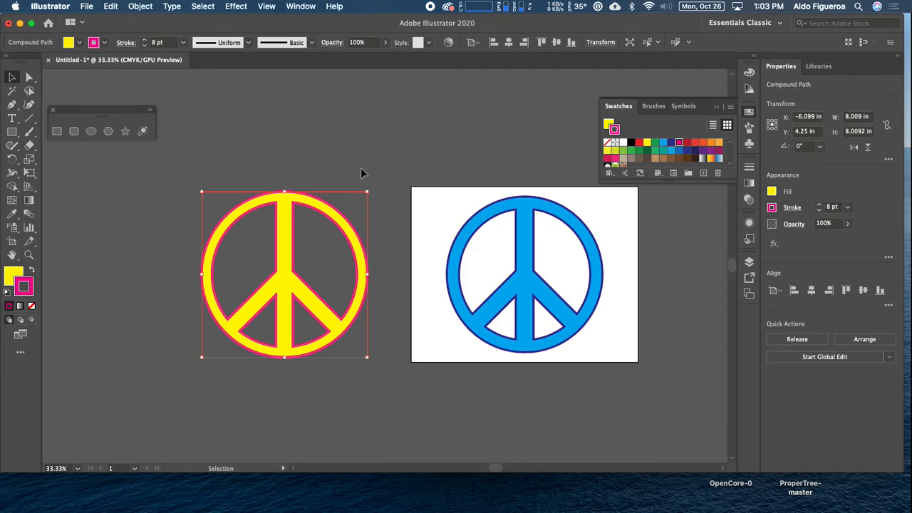
key("a")
left_click(362, 171)
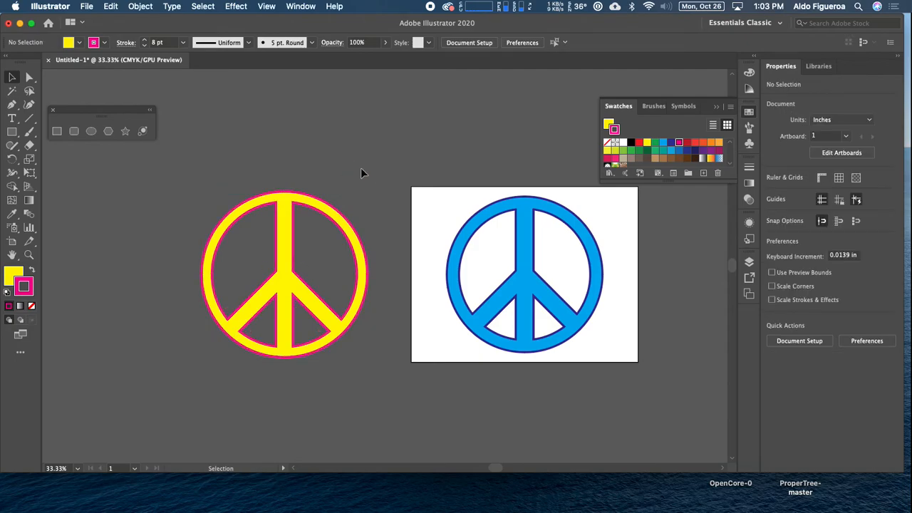
left_click_drag(347, 197, 409, 214)
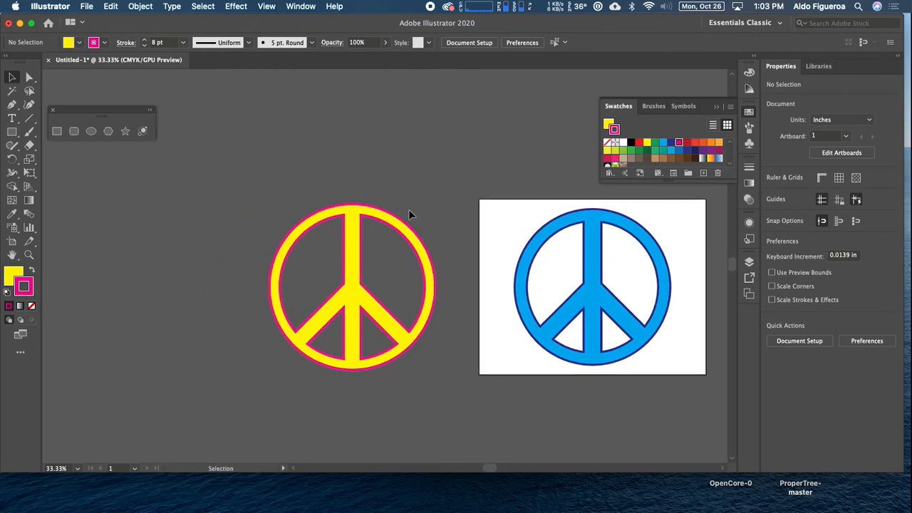